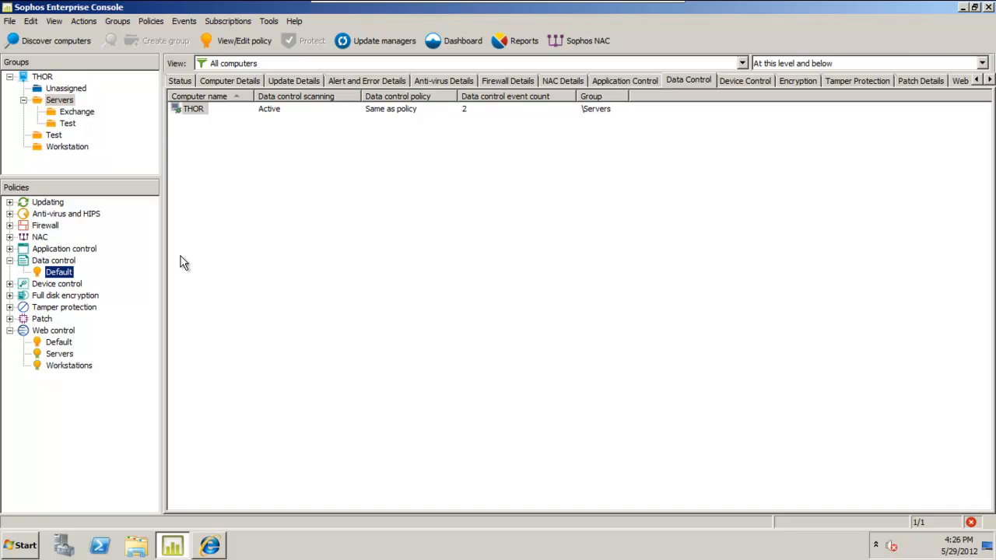
# Open the Email address list rule from the Default data control policy and review its match actions and file exclusions
pyautogui.doubleClick(42, 273)
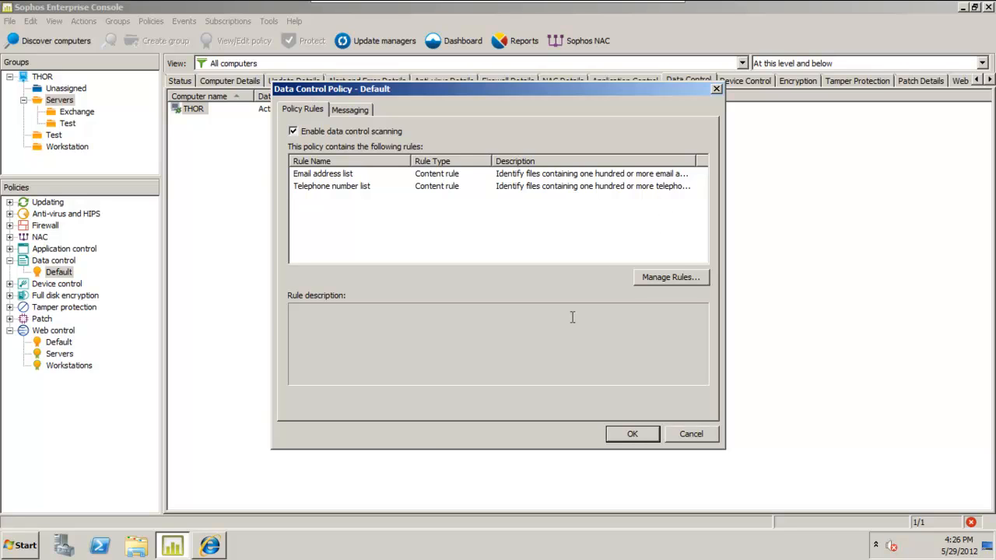
pyautogui.click(672, 277)
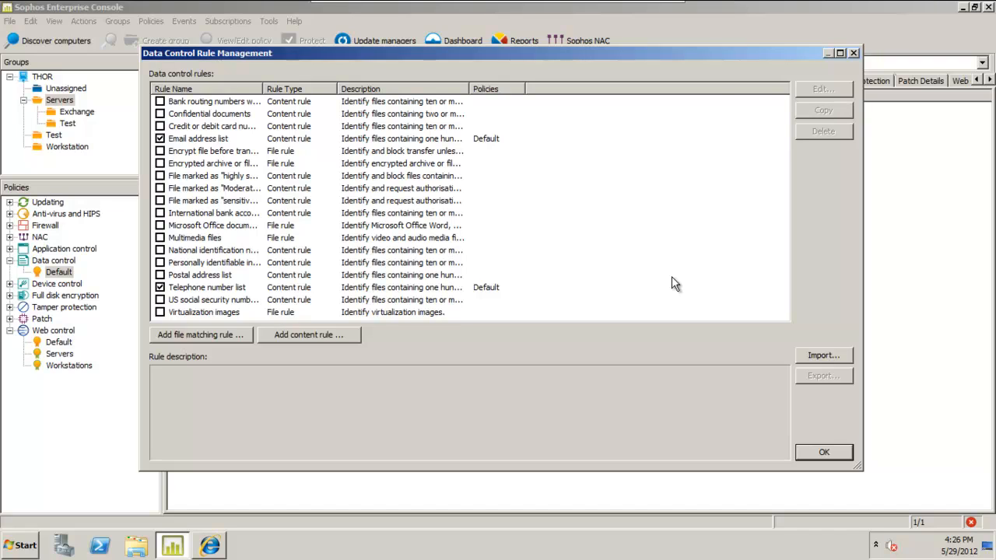
pyautogui.click(218, 141)
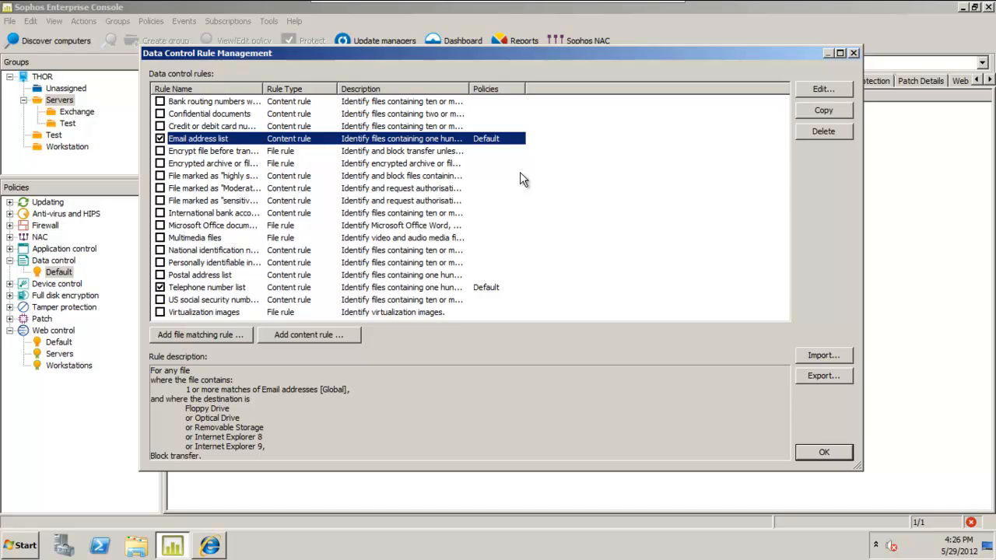
pyautogui.click(824, 89)
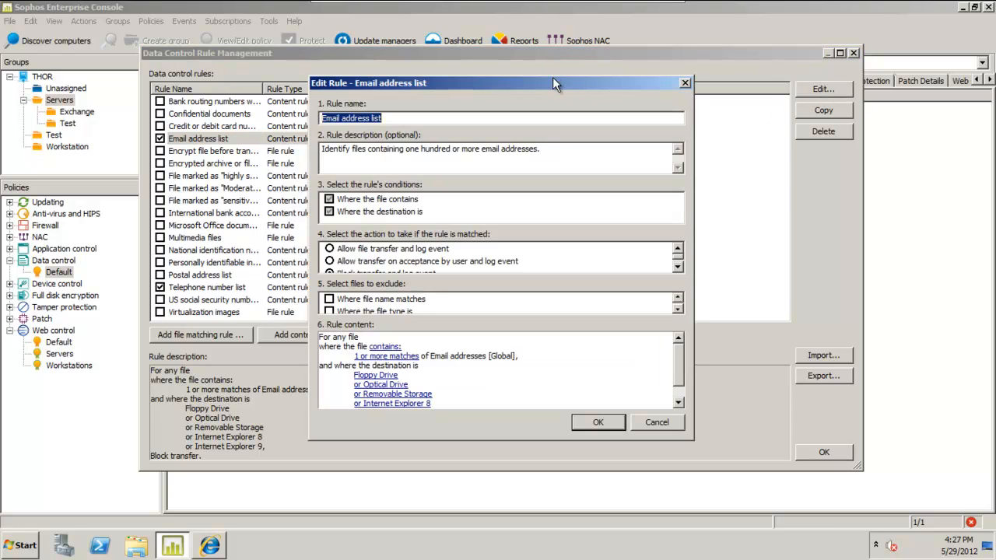
pyautogui.moveTo(543, 83); pyautogui.dragTo(526, 70)
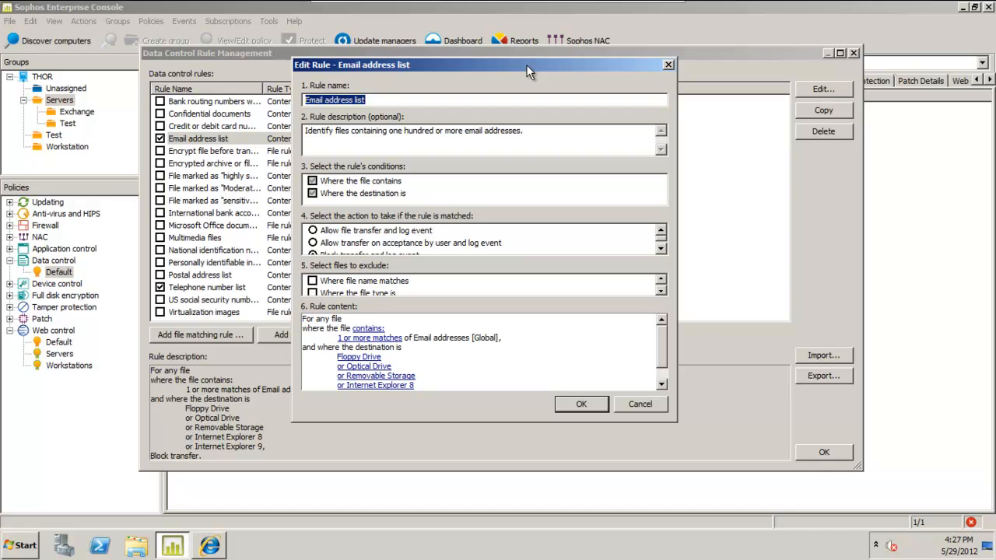
pyautogui.click(661, 249)
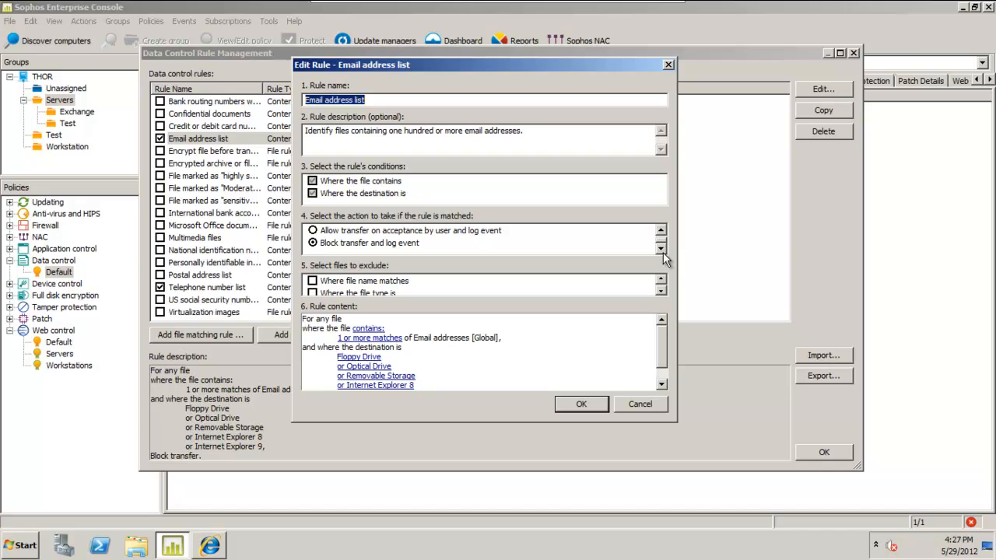
pyautogui.click(661, 294)
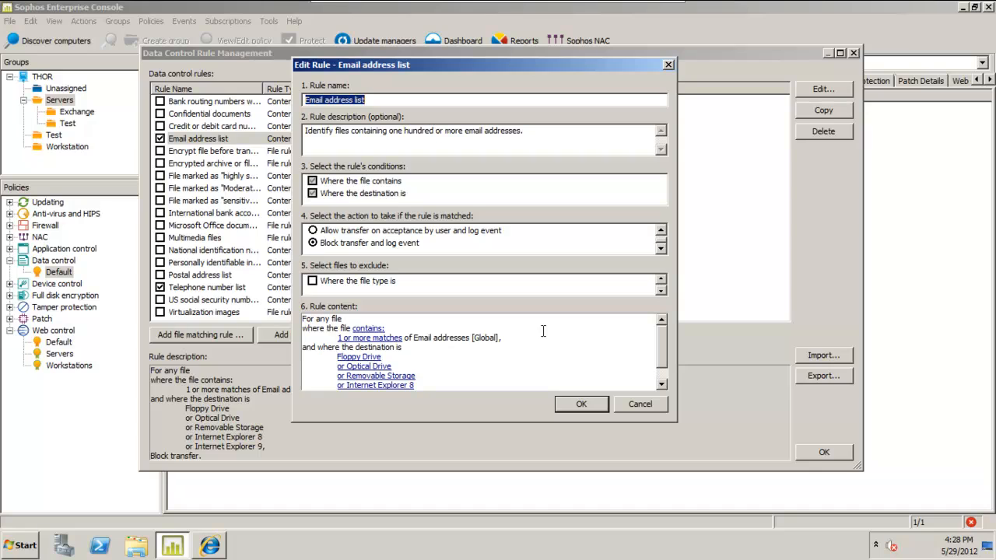
# Examine the device types and applications in the rule's destination condition, leaving without saving
pyautogui.click(367, 371)
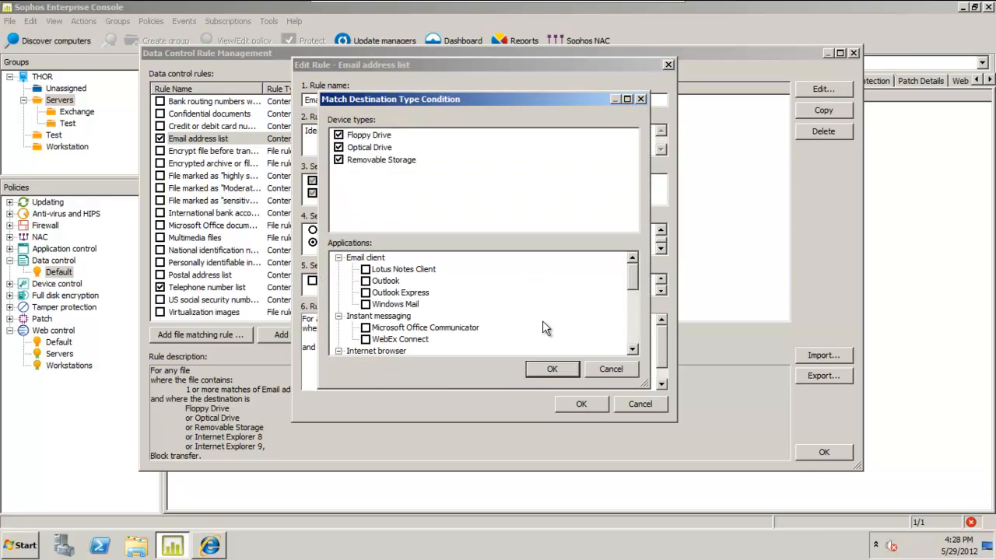
pyautogui.moveTo(632, 283); pyautogui.dragTo(632, 337)
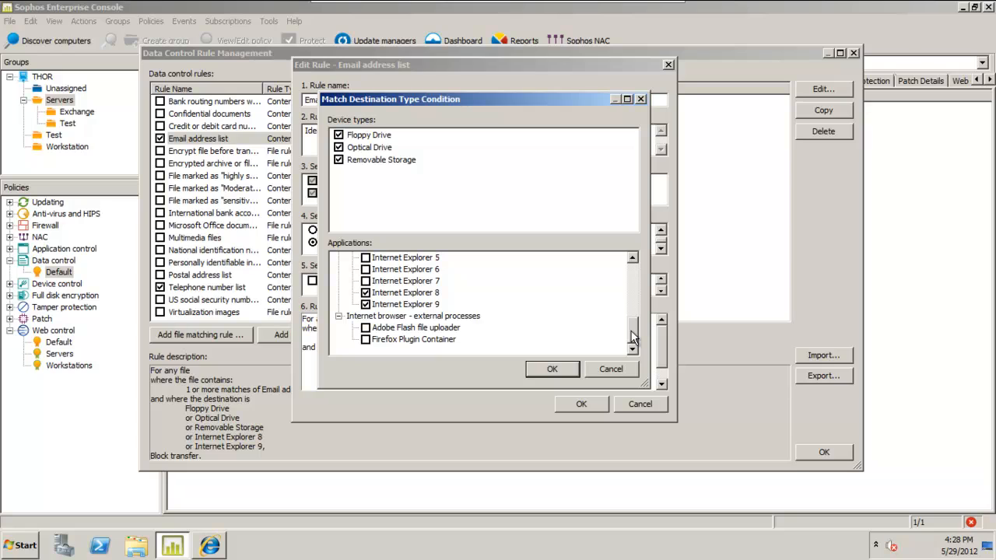
pyautogui.click(616, 366)
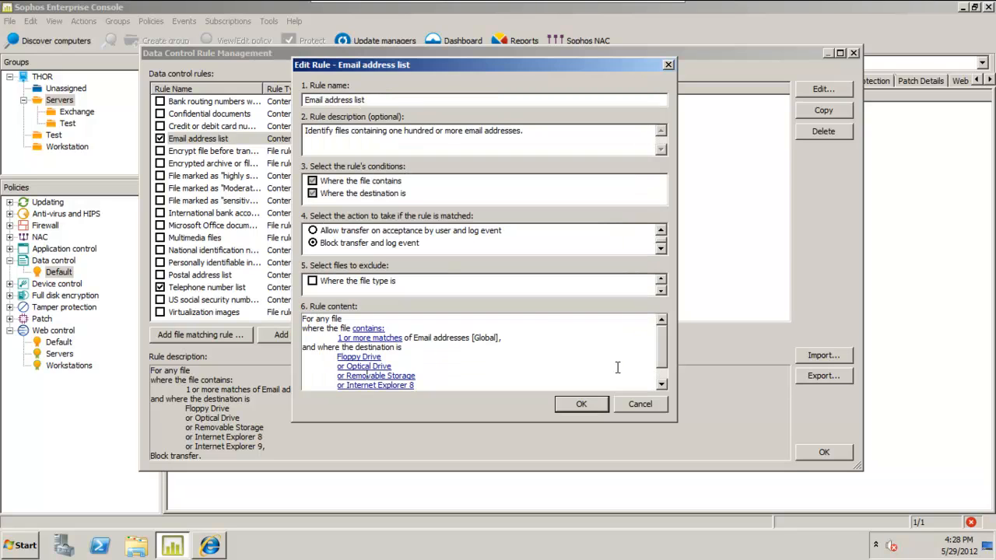
# Examine the rule's content control lists and email address match quantity, and close the policy without saving changes
pyautogui.click(369, 330)
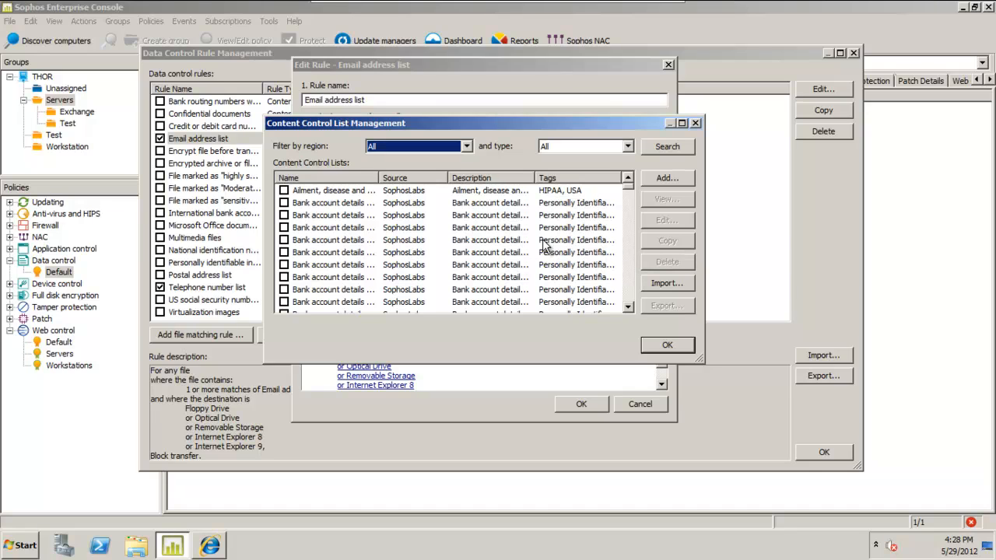
pyautogui.click(669, 344)
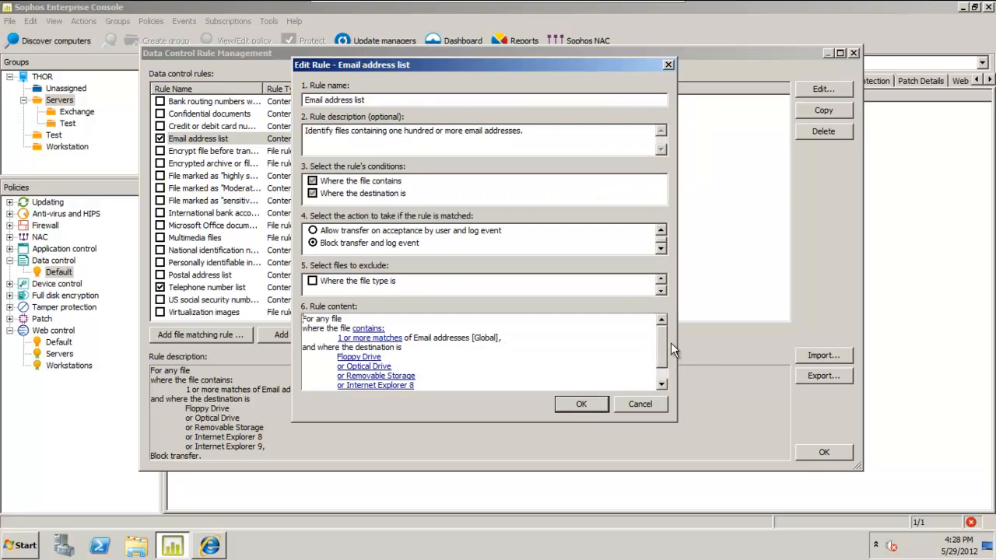
pyautogui.click(394, 339)
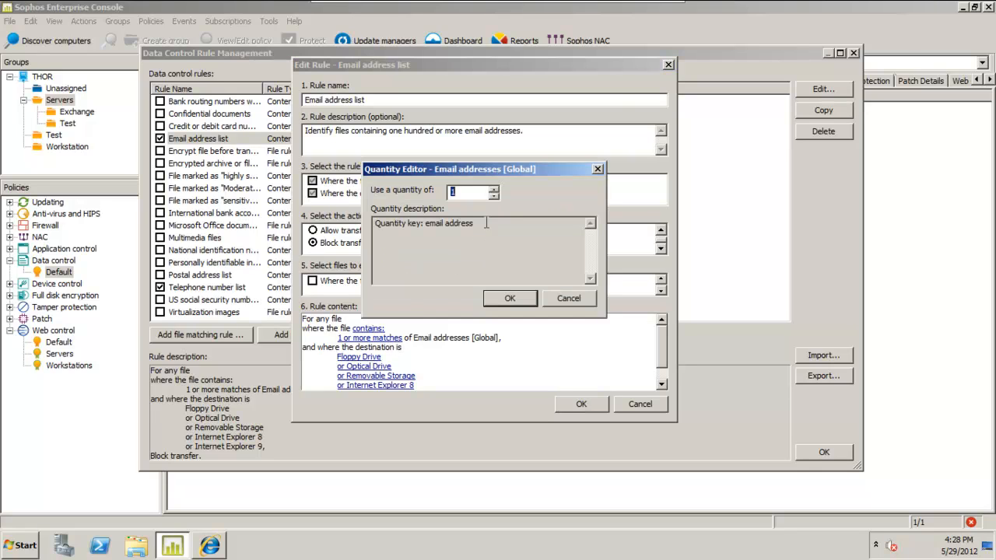
pyautogui.moveTo(497, 169); pyautogui.dragTo(489, 136)
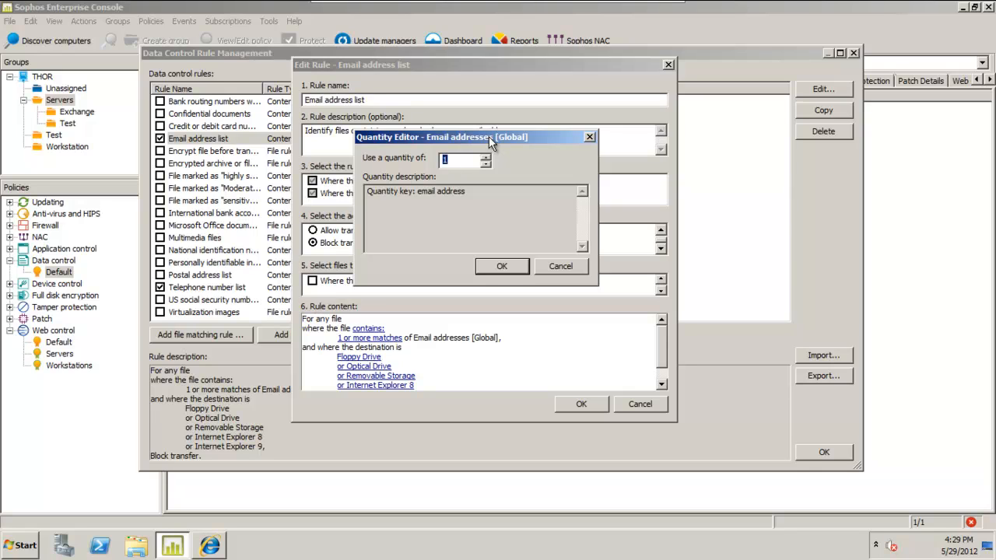
pyautogui.click(553, 267)
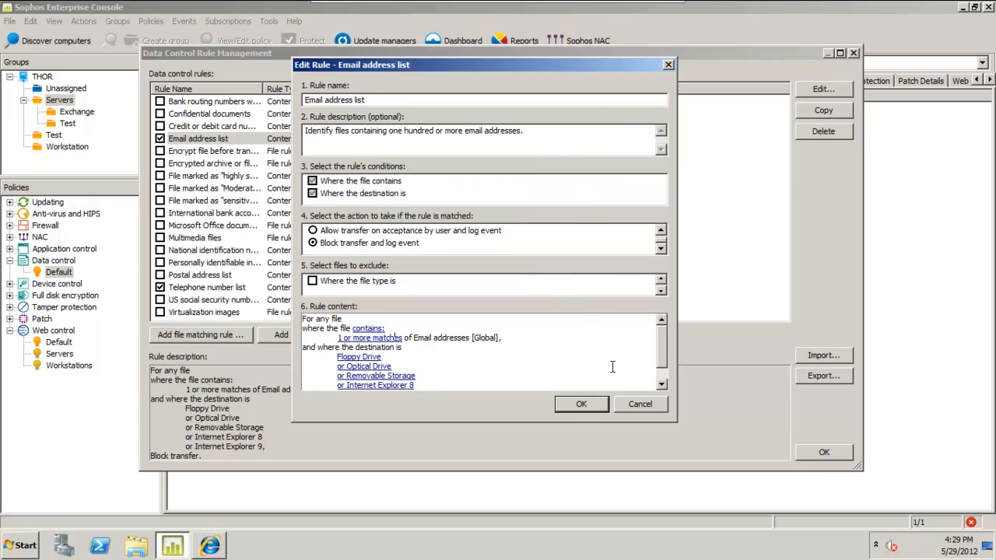
pyautogui.click(638, 404)
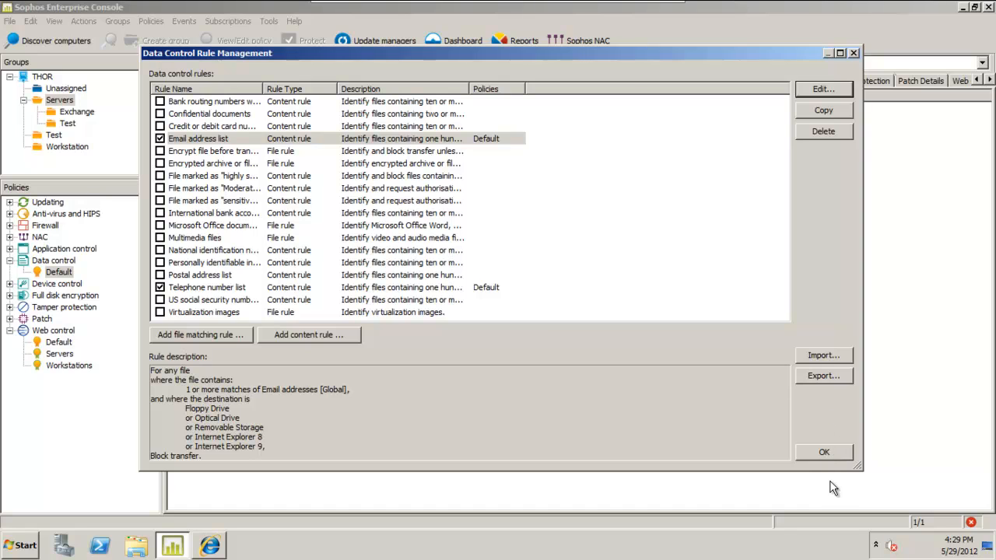
pyautogui.click(827, 452)
pyautogui.click(691, 436)
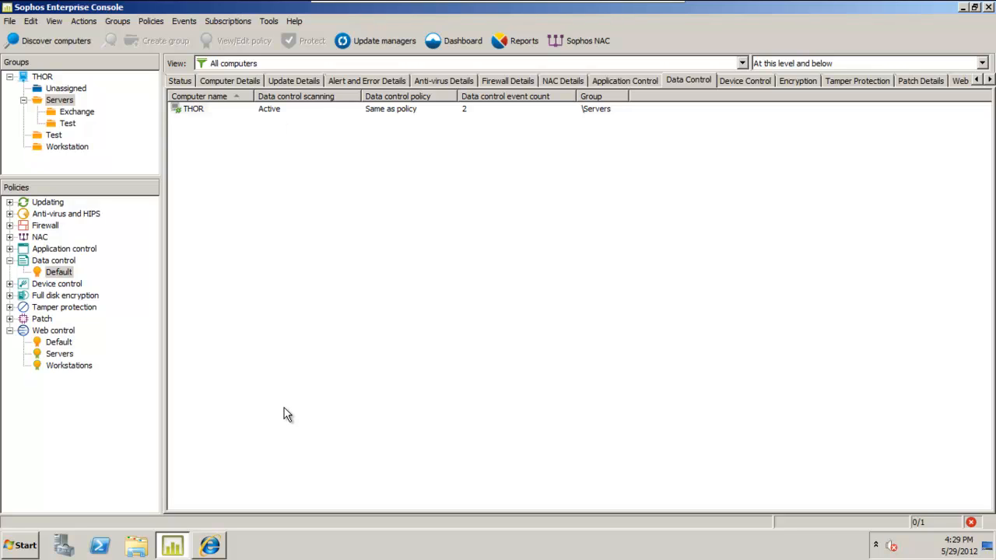
# Check the contents of the desktop e-mail text file and try to load that file into Internet Explorer
pyautogui.click(963, 7)
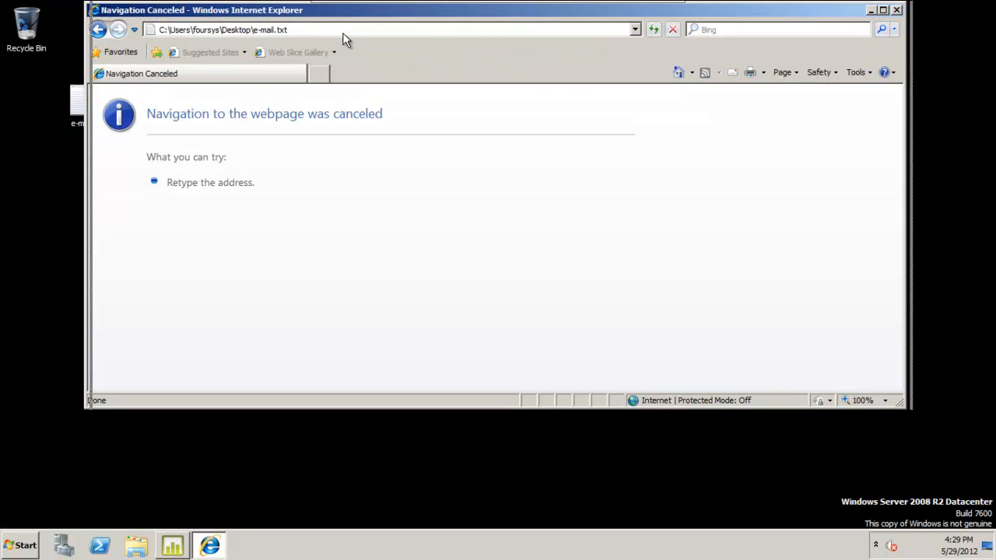
pyautogui.moveTo(343, 10); pyautogui.dragTo(410, 30)
pyautogui.doubleClick(81, 106)
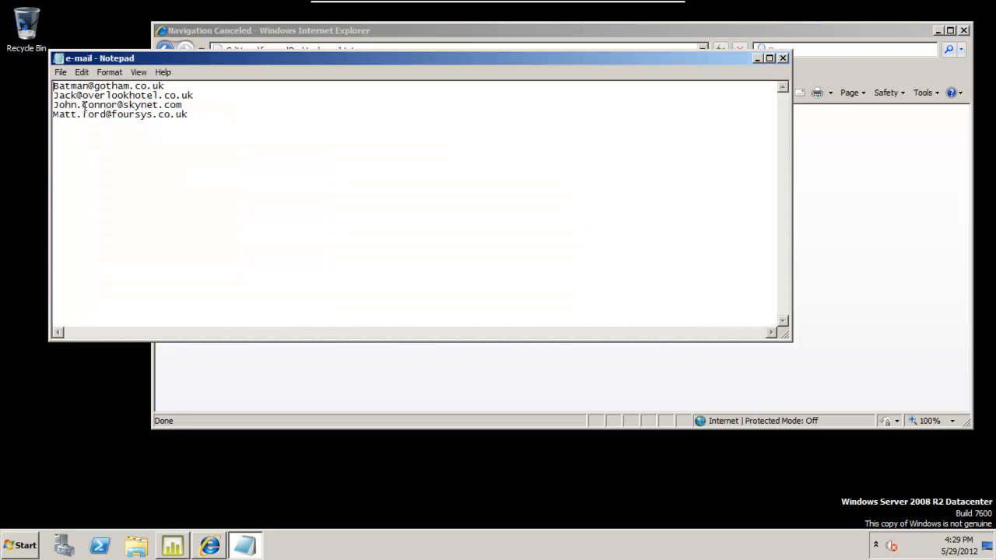
pyautogui.click(783, 59)
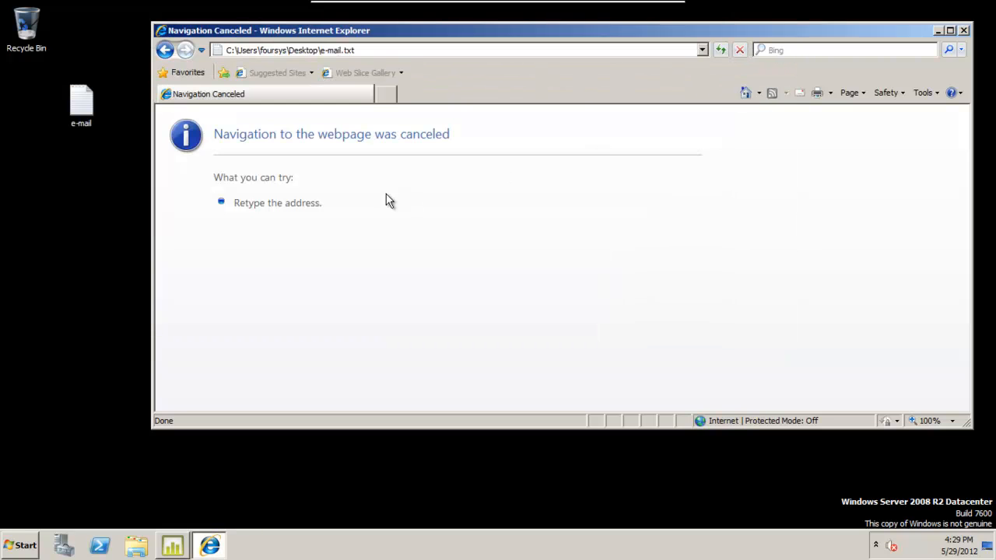
pyautogui.click(82, 105)
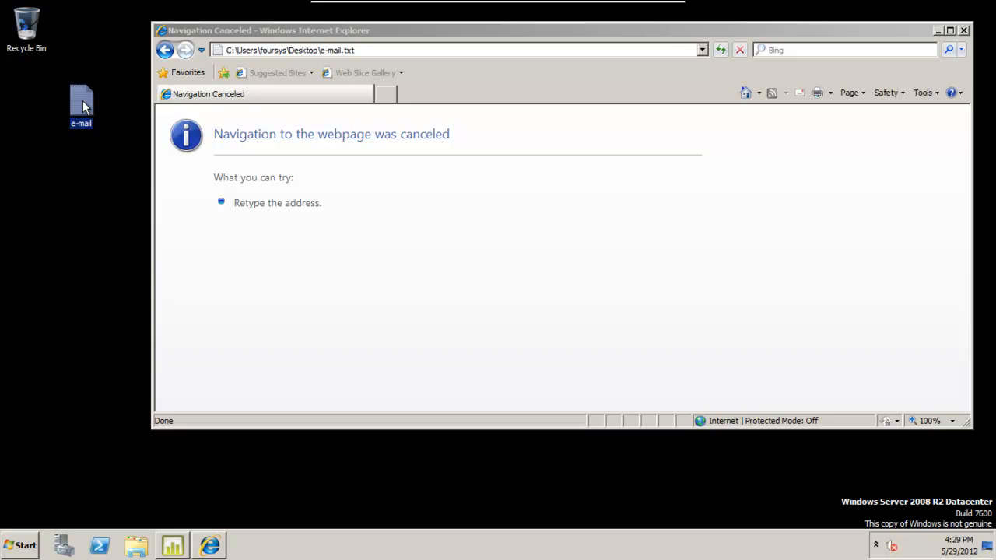
pyautogui.moveTo(83, 107); pyautogui.dragTo(417, 211)
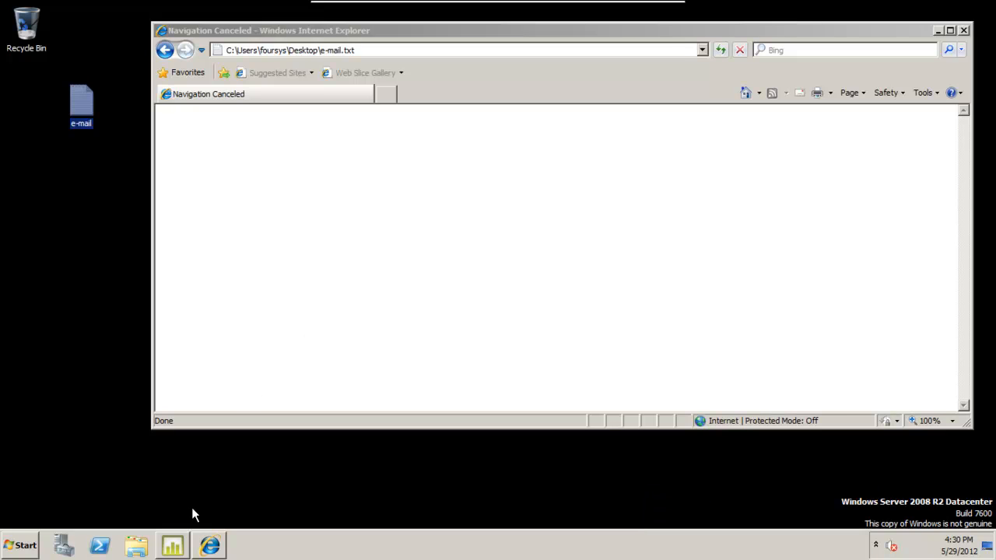
# Switch back to Sophos Enterprise Console and open the data control event viewer
pyautogui.click(177, 547)
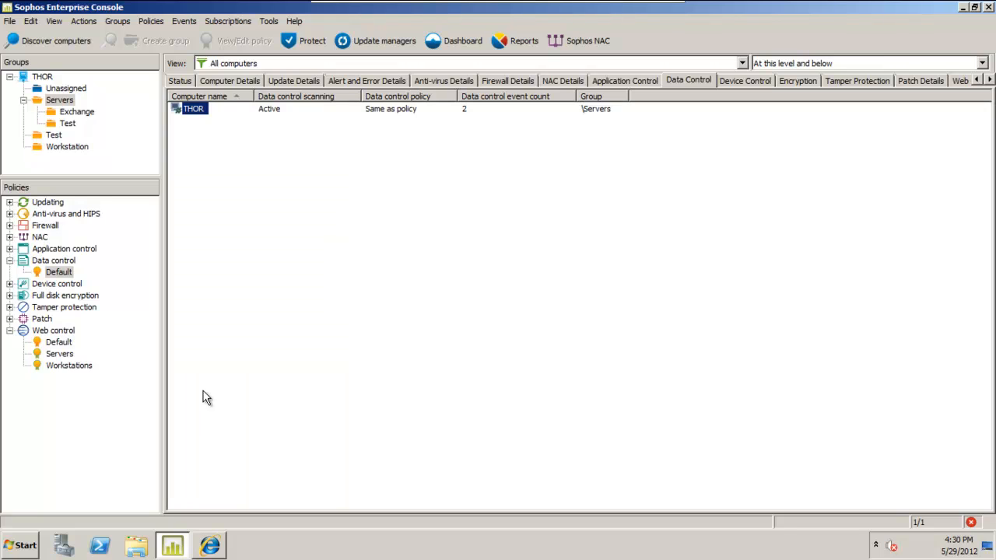
pyautogui.click(303, 178)
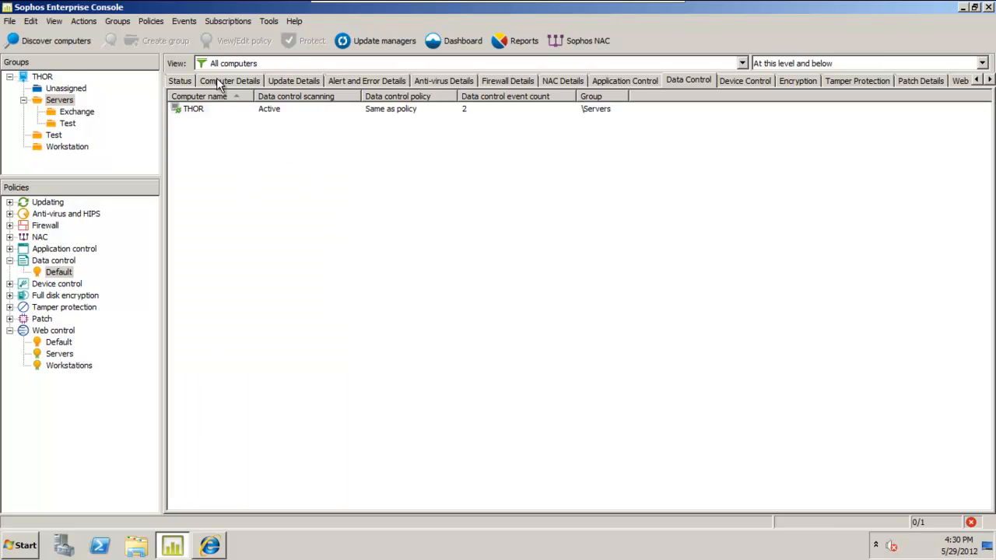
pyautogui.click(184, 21)
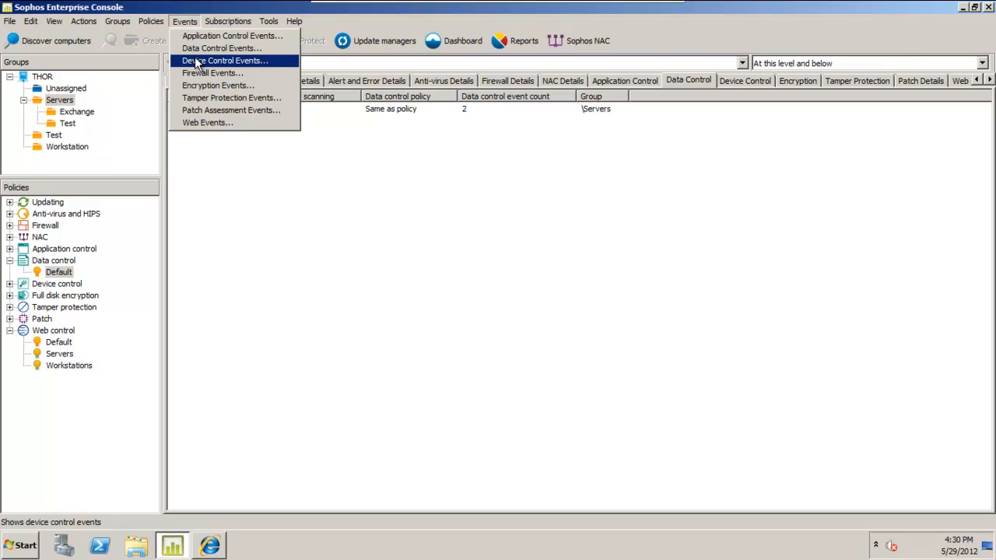
pyautogui.click(204, 49)
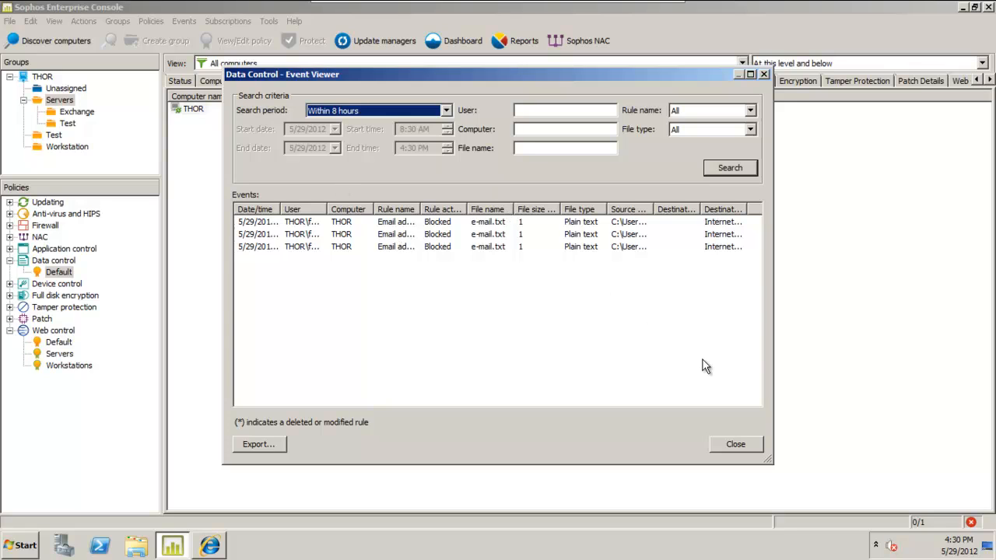
# Enlarge the event viewer and widen its truncated columns to review the event details, closing the viewer when done
pyautogui.moveTo(447, 72); pyautogui.dragTo(270, 42)
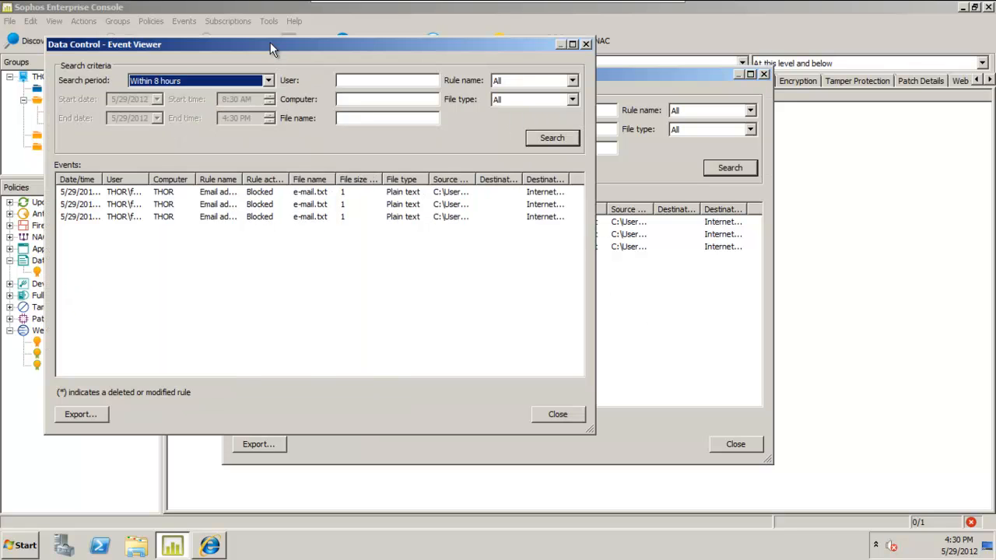
pyautogui.moveTo(591, 434); pyautogui.dragTo(982, 502)
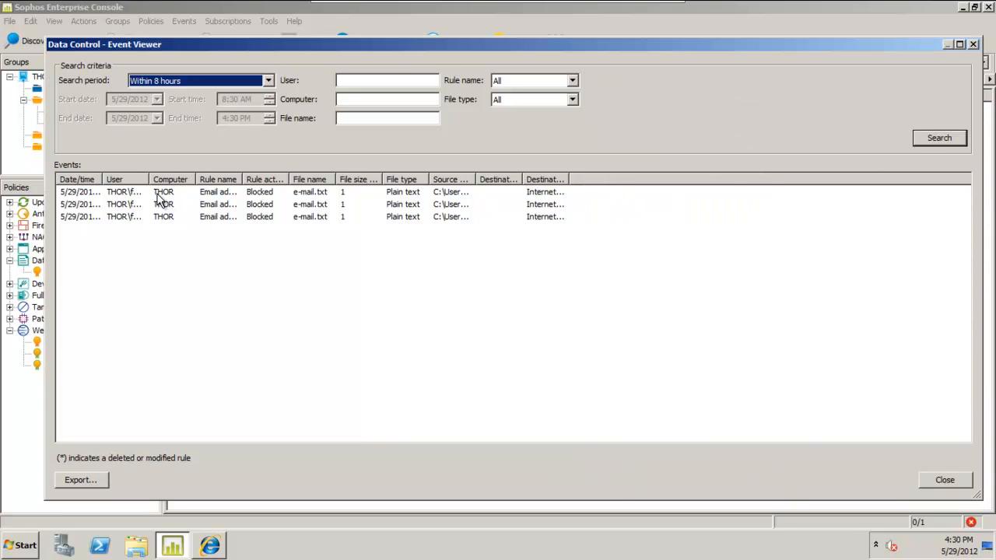
pyautogui.moveTo(149, 180); pyautogui.dragTo(201, 180)
pyautogui.moveTo(103, 179); pyautogui.dragTo(153, 179)
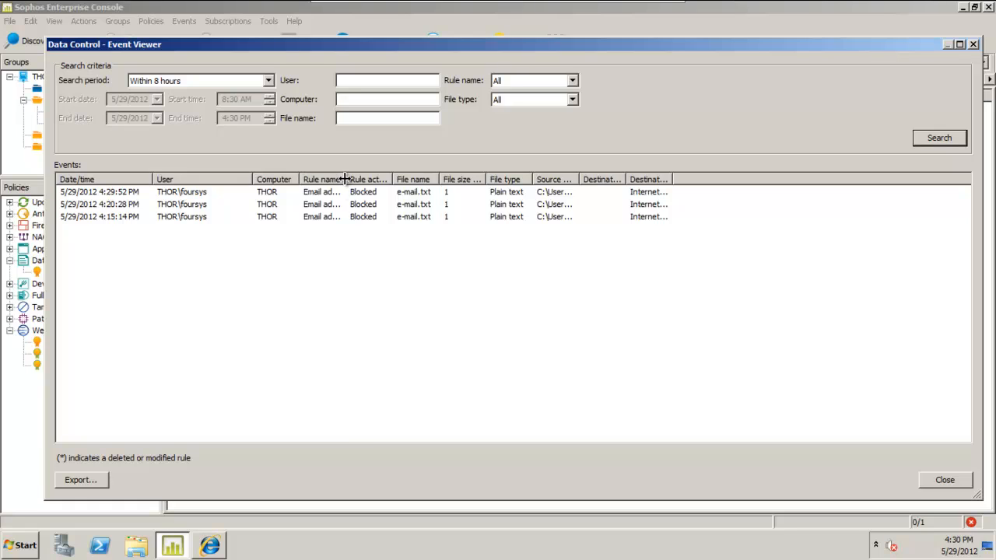
pyautogui.moveTo(347, 180); pyautogui.dragTo(509, 180)
pyautogui.moveTo(602, 179); pyautogui.dragTo(693, 179)
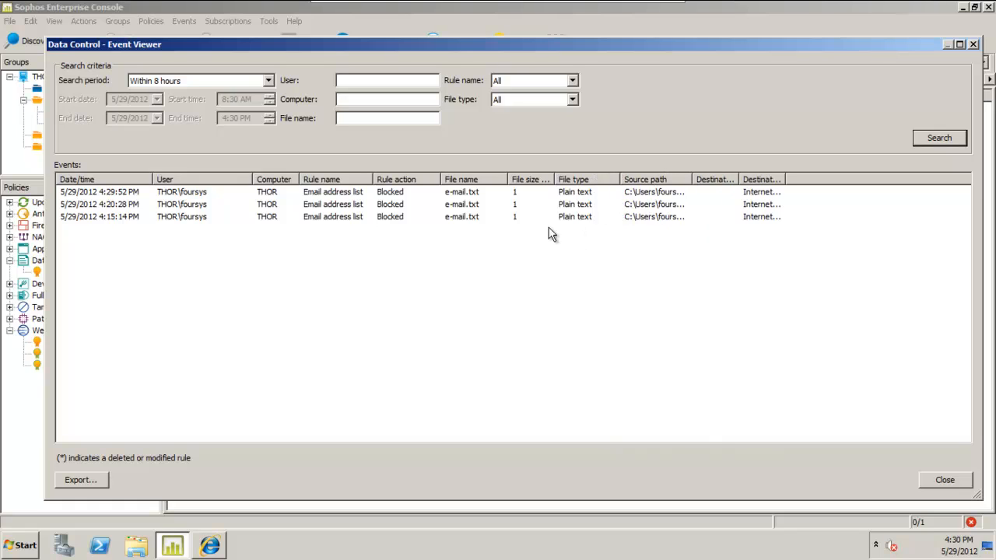
pyautogui.click(321, 220)
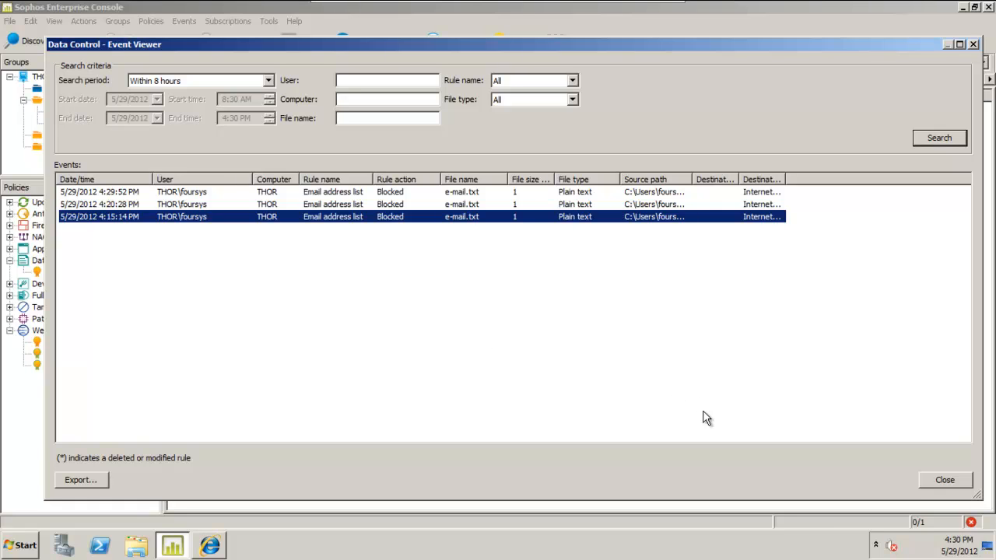
pyautogui.click(945, 484)
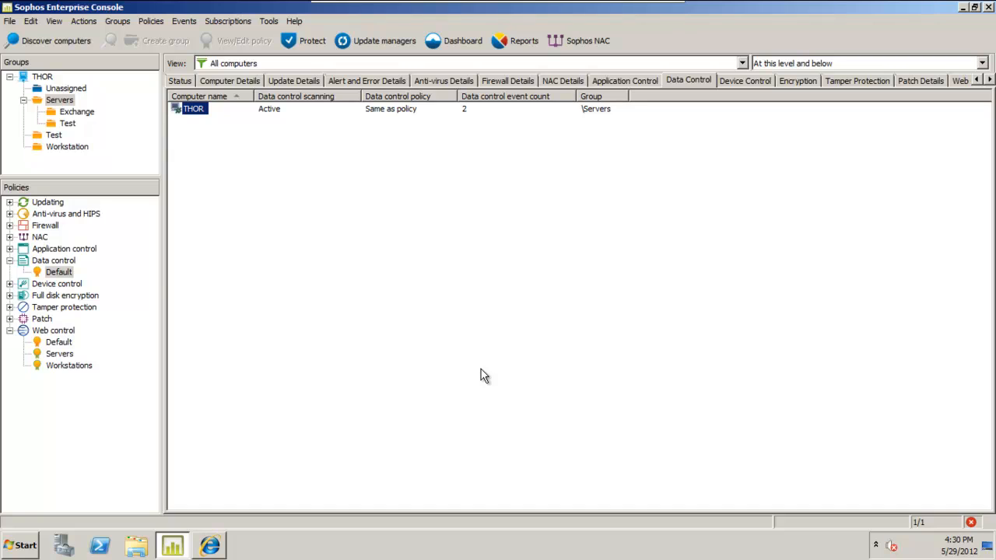
# Open the Default data control policy and bring up the management list of its rules
pyautogui.doubleClick(67, 274)
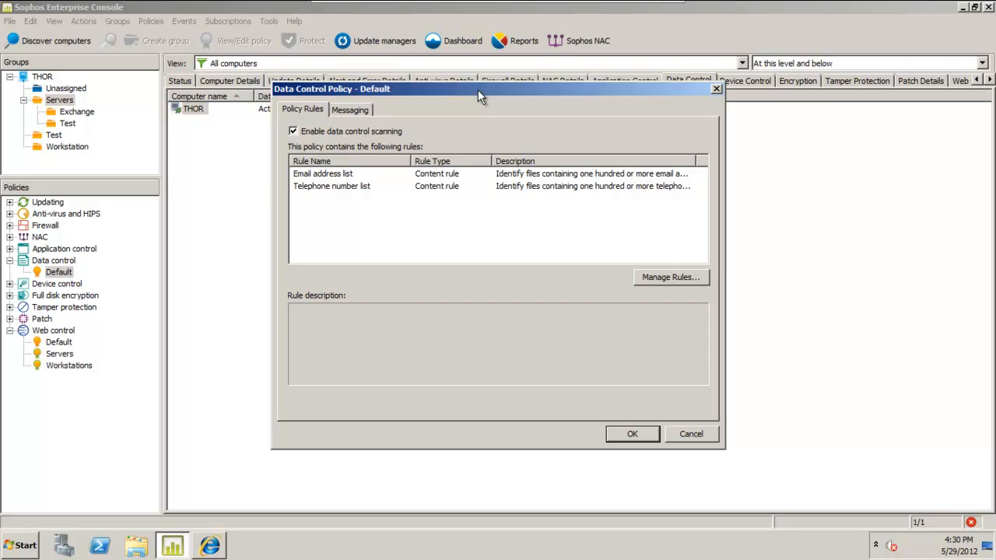
pyautogui.moveTo(478, 90); pyautogui.dragTo(436, 80)
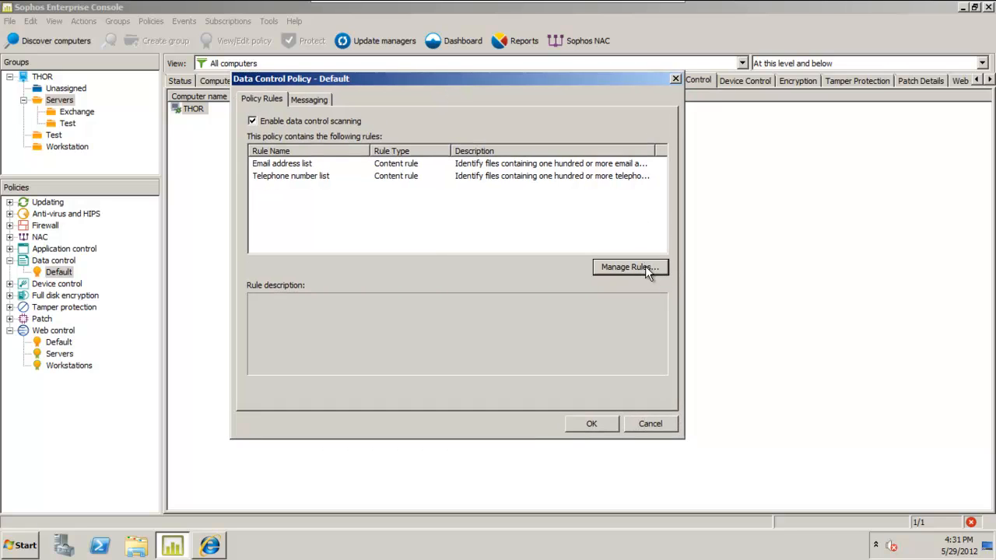
pyautogui.click(645, 266)
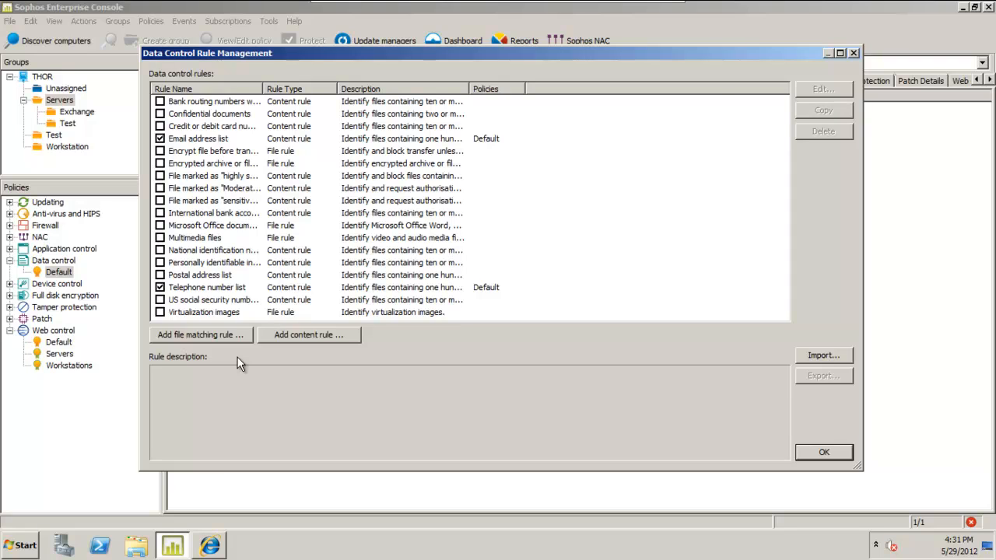
# Start a new content rule and open the content control lists for its file contents condition in an enlarged window
pyautogui.click(301, 335)
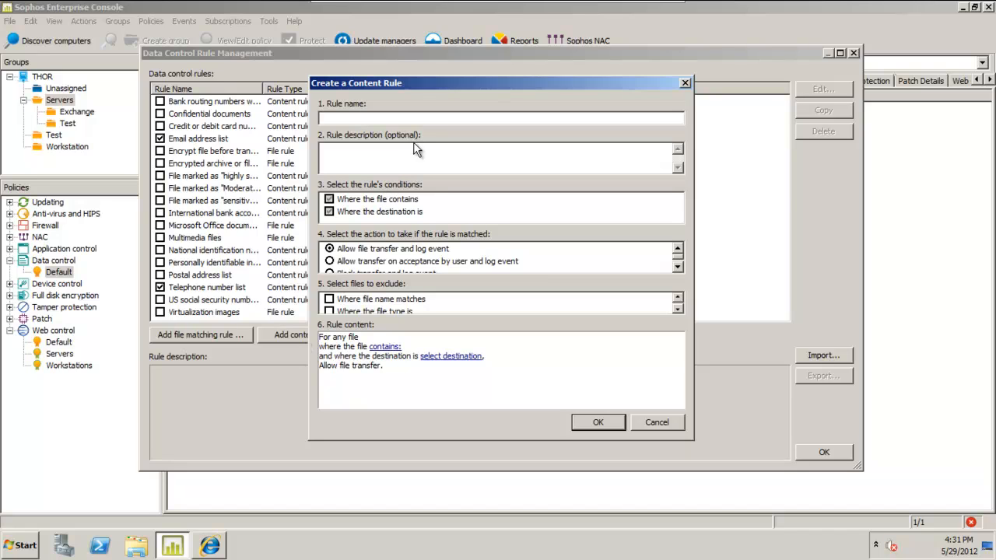
pyautogui.click(384, 347)
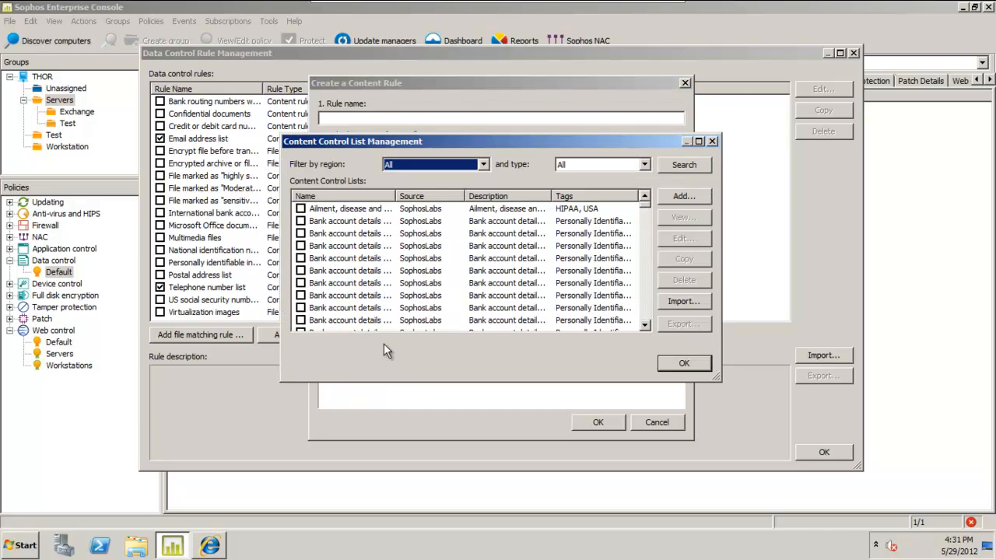
pyautogui.moveTo(471, 142); pyautogui.dragTo(360, 84)
pyautogui.moveTo(608, 322); pyautogui.dragTo(869, 476)
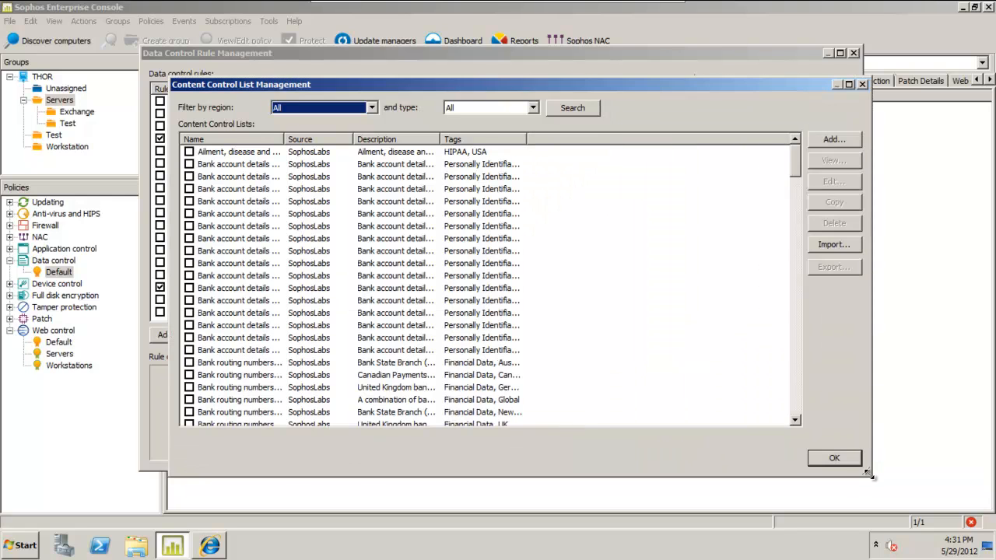
# Filter the content control lists by the PCI DSS type across all regions
pyautogui.click(533, 109)
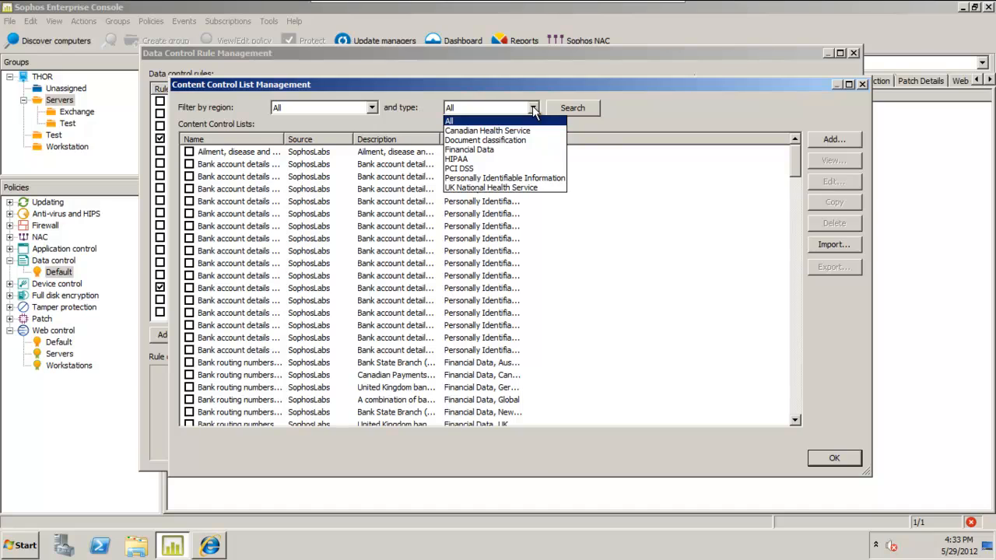
pyautogui.click(642, 85)
pyautogui.moveTo(649, 84); pyautogui.dragTo(661, 81)
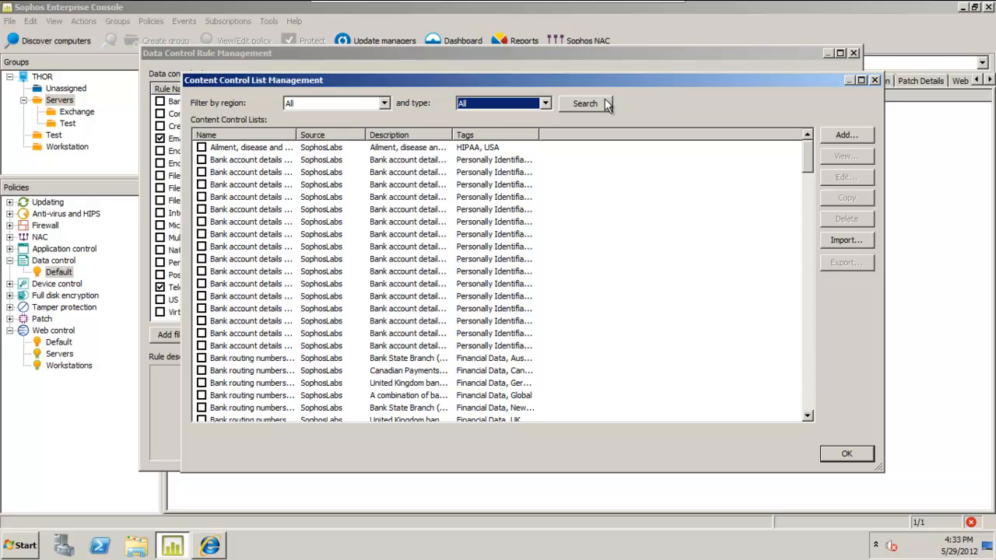
pyautogui.click(546, 104)
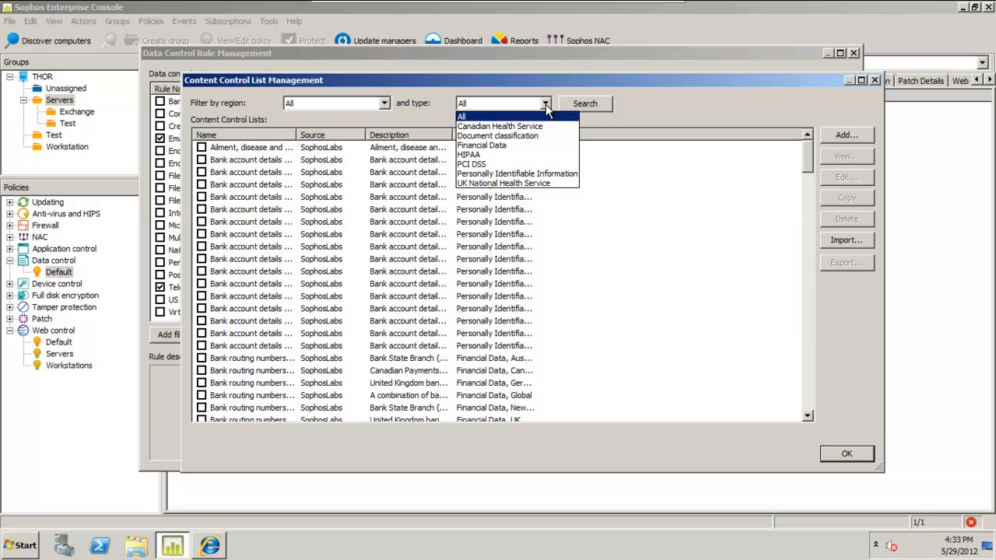
pyautogui.click(522, 162)
pyautogui.click(589, 103)
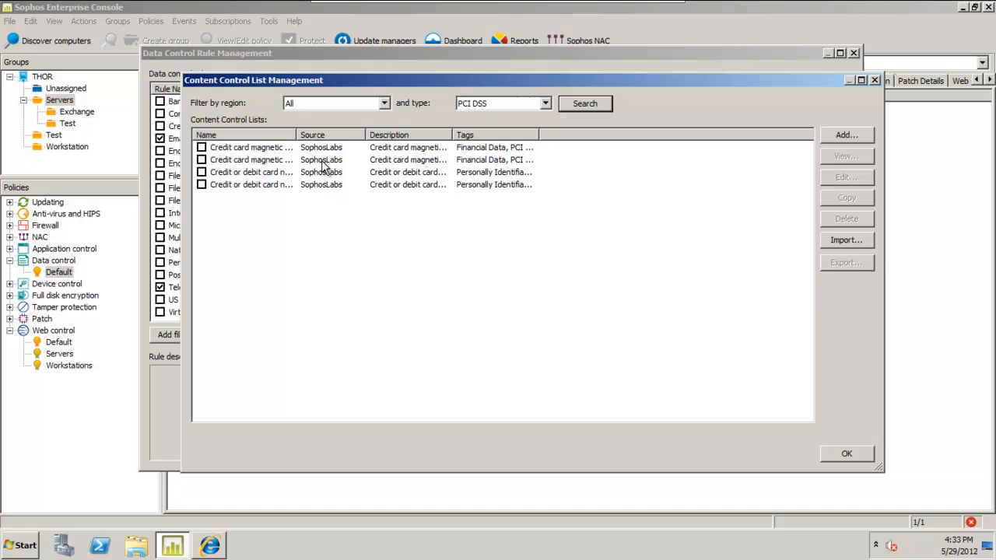
# Widen the list names column and include the Credit or debit card numbers [Global] content control list in the rule
pyautogui.moveTo(296, 136); pyautogui.dragTo(340, 135)
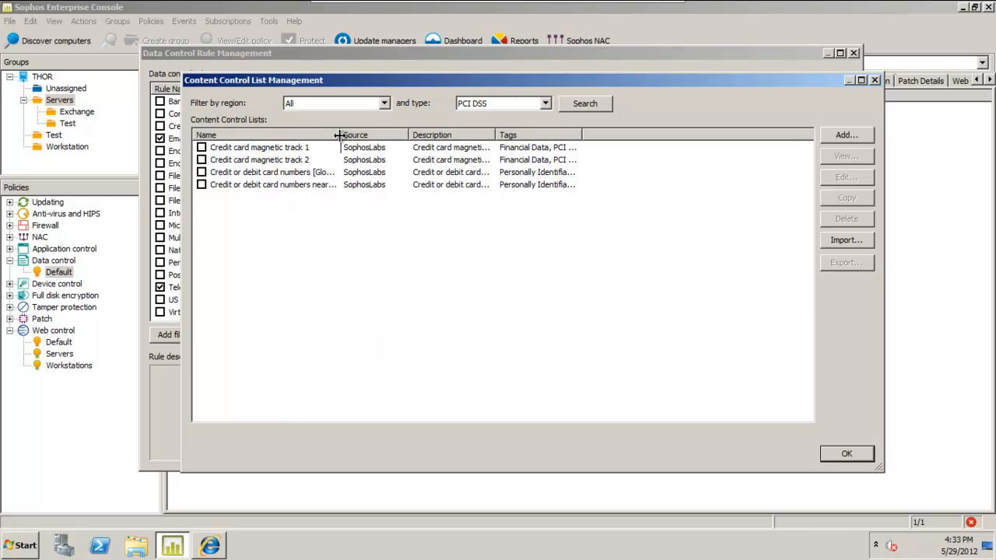
pyautogui.click(240, 172)
pyautogui.click(202, 172)
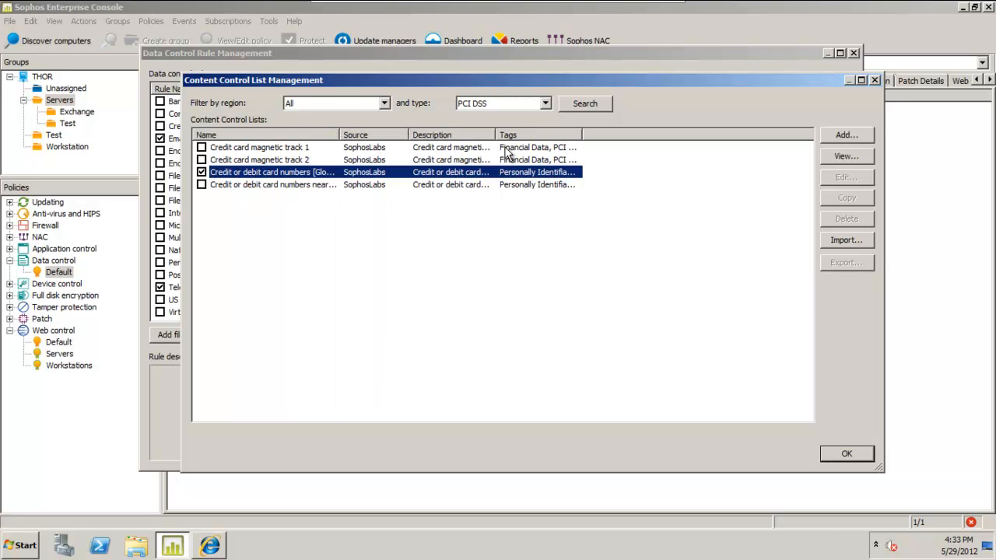
# Review the description of the Credit or debit card numbers [Global] list, including its card suppliers and detection basis, and close the details
pyautogui.click(842, 159)
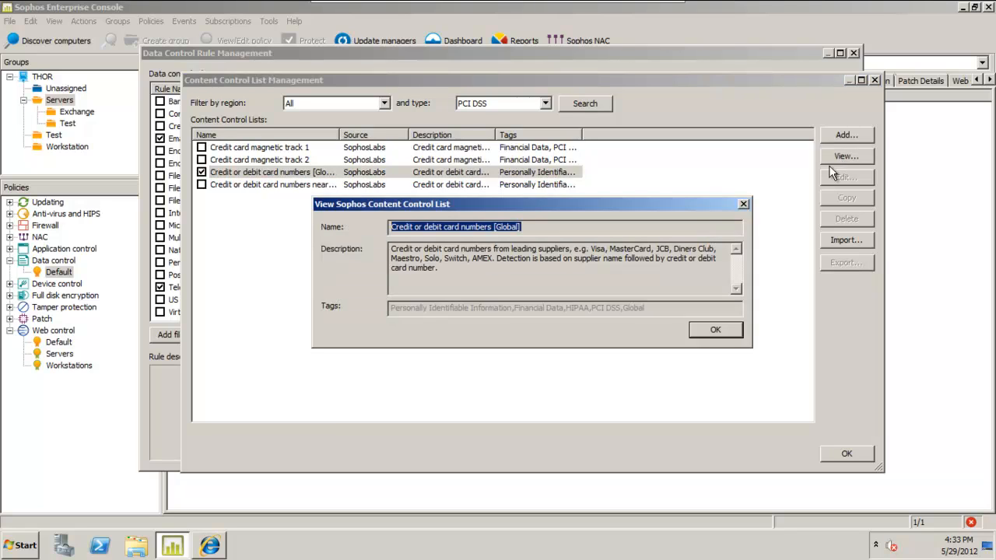
pyautogui.moveTo(447, 249); pyautogui.dragTo(513, 249)
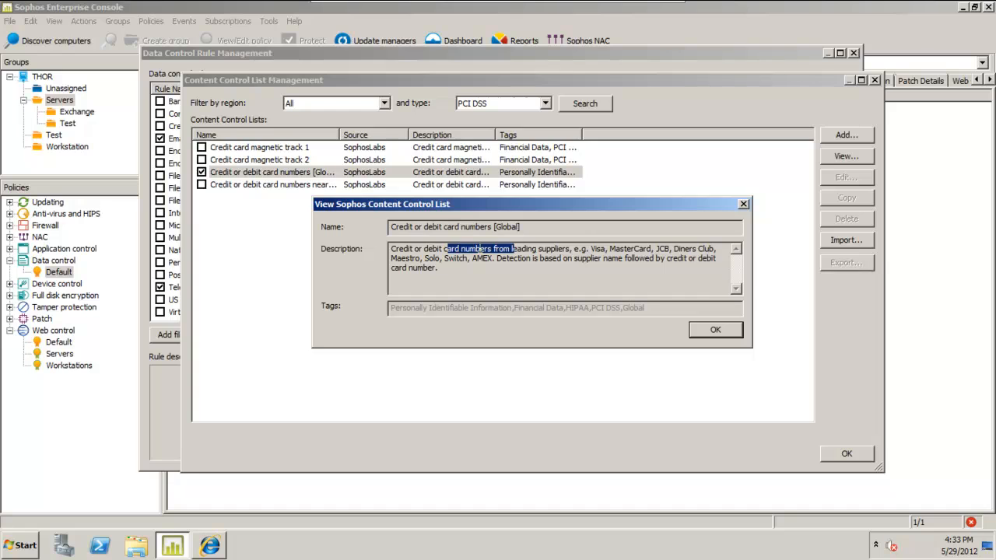
pyautogui.moveTo(592, 249); pyautogui.dragTo(703, 272)
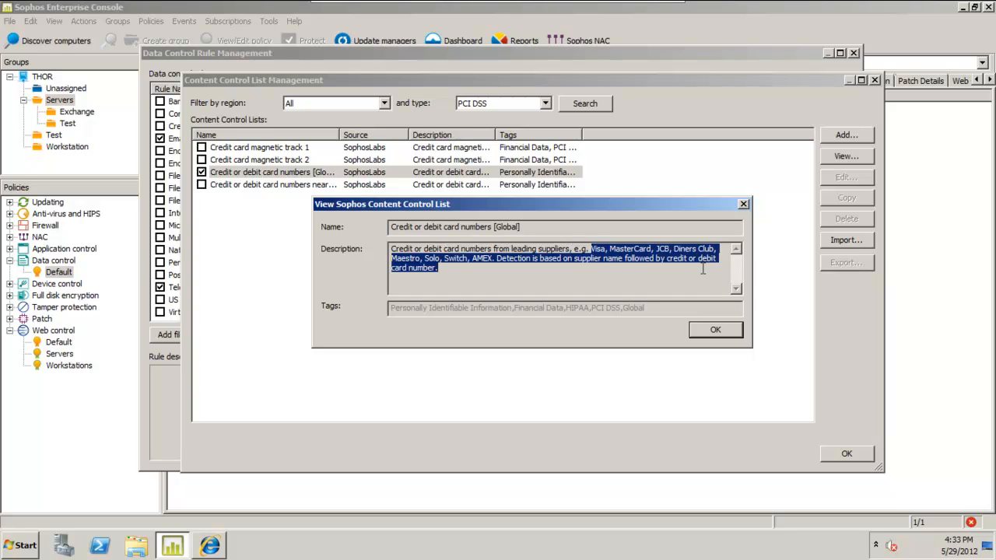
pyautogui.click(703, 276)
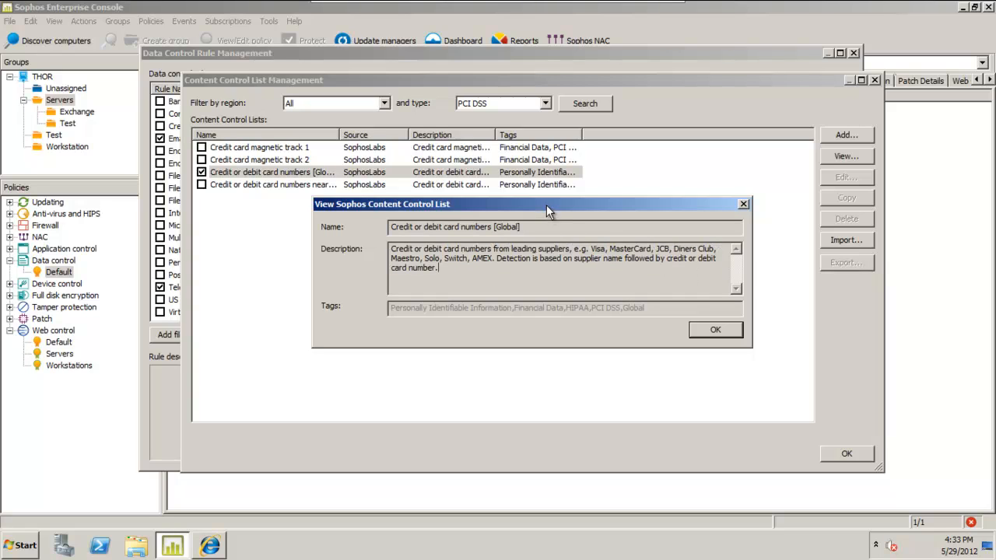
pyautogui.moveTo(546, 205); pyautogui.dragTo(487, 189)
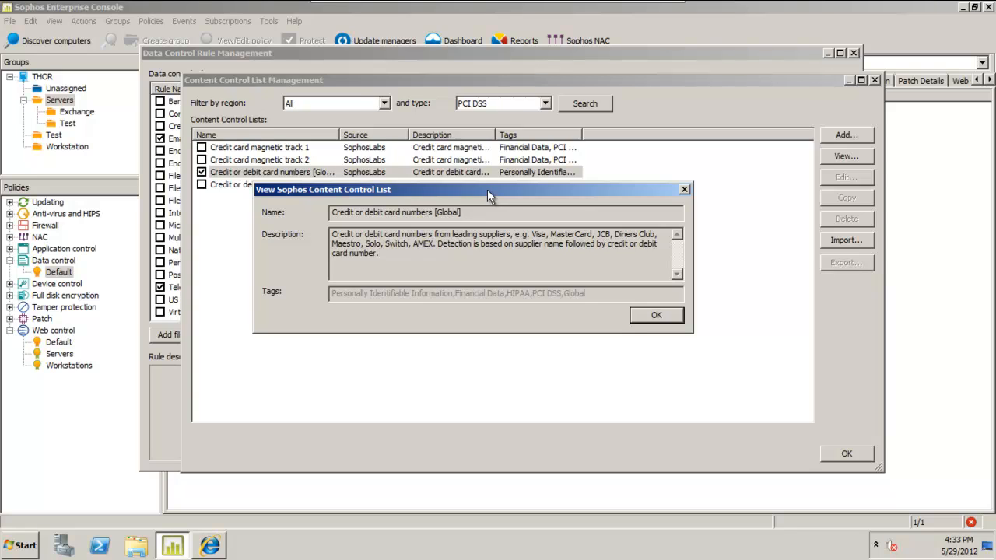
pyautogui.click(656, 315)
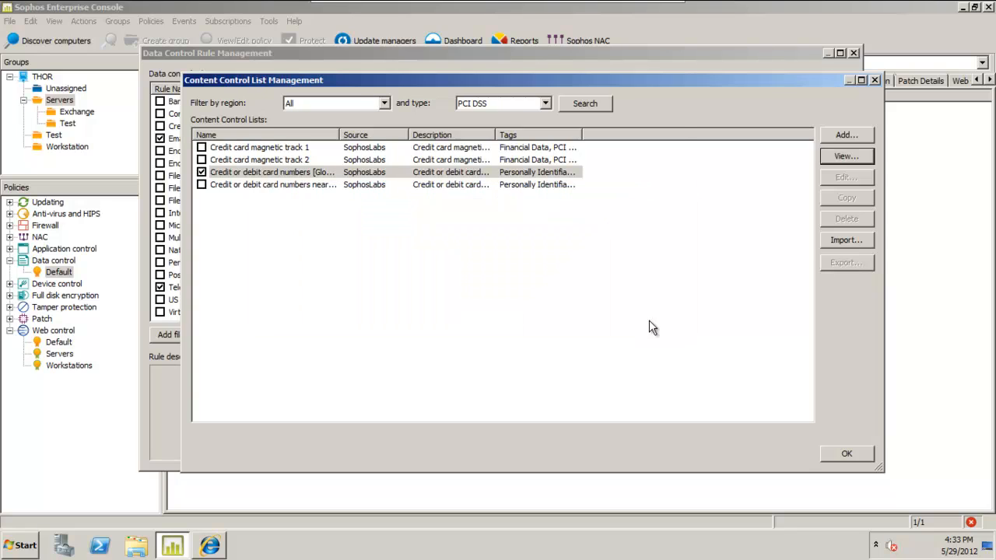
# Accept the content control list selection, discard the new content rule and return to the Default policy
pyautogui.click(843, 457)
pyautogui.click(715, 420)
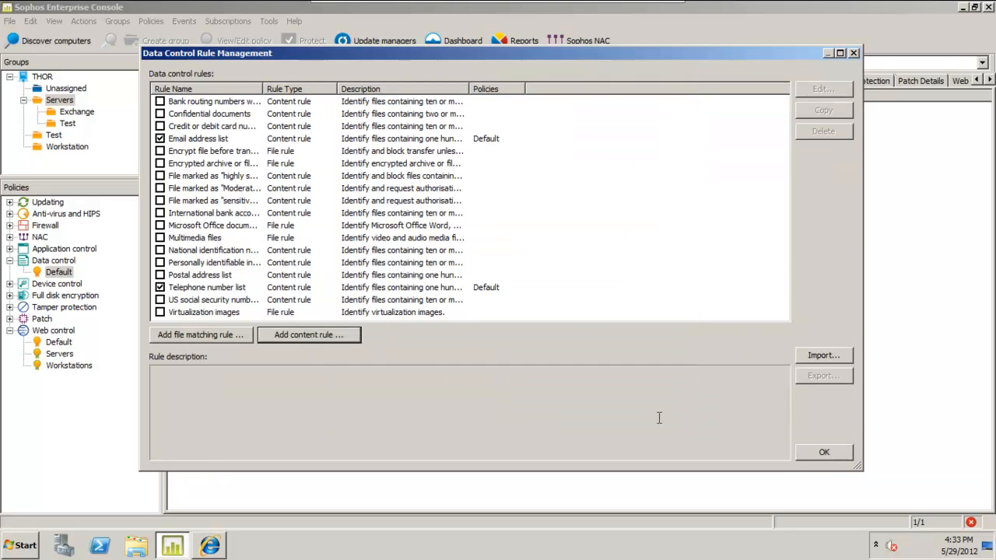
pyautogui.click(824, 452)
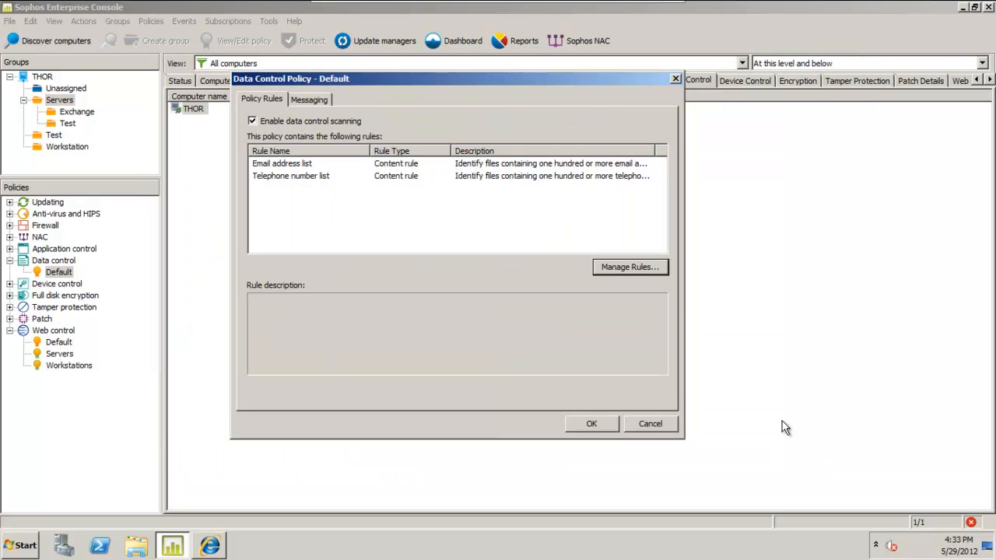
# Enable email alerting in the Default policy's messaging settings and begin entering the email recipients
pyautogui.click(315, 100)
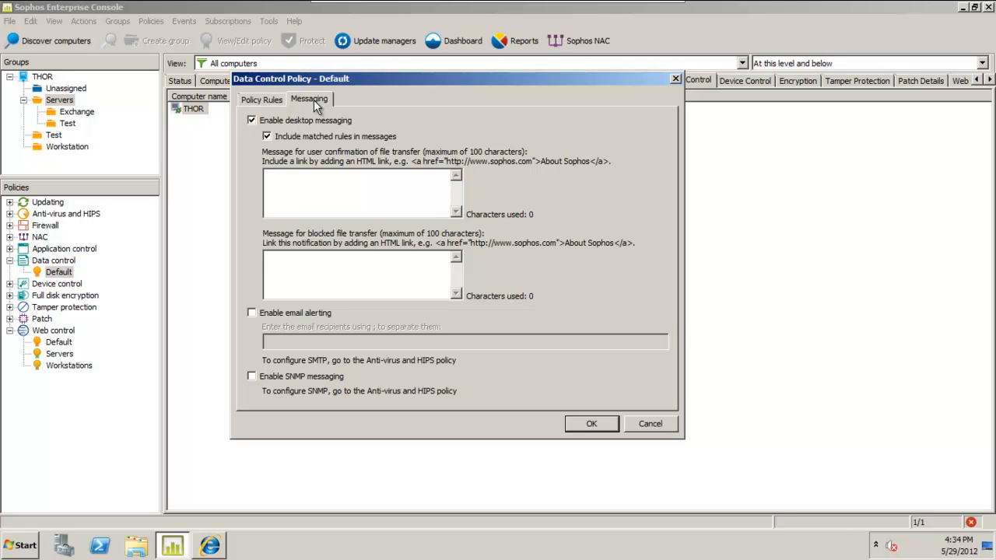
pyautogui.click(250, 313)
pyautogui.click(319, 346)
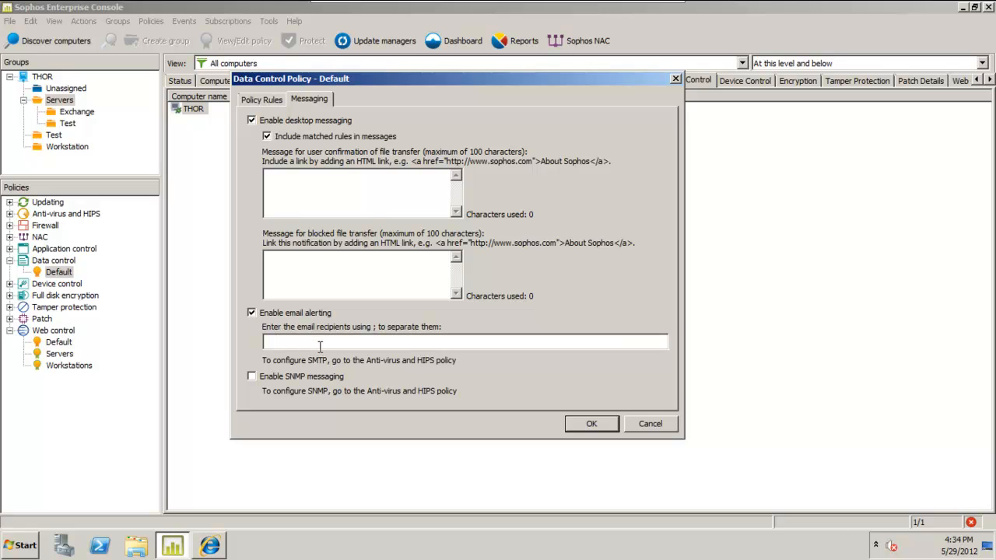